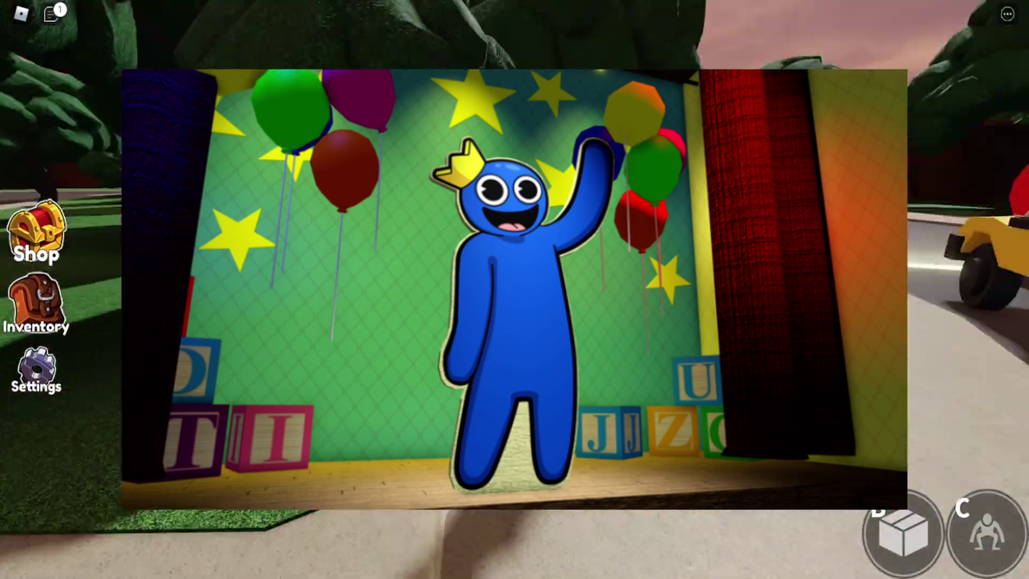
Step: Run around the lobby between the school bus, trees, road and school entrance
key("w")
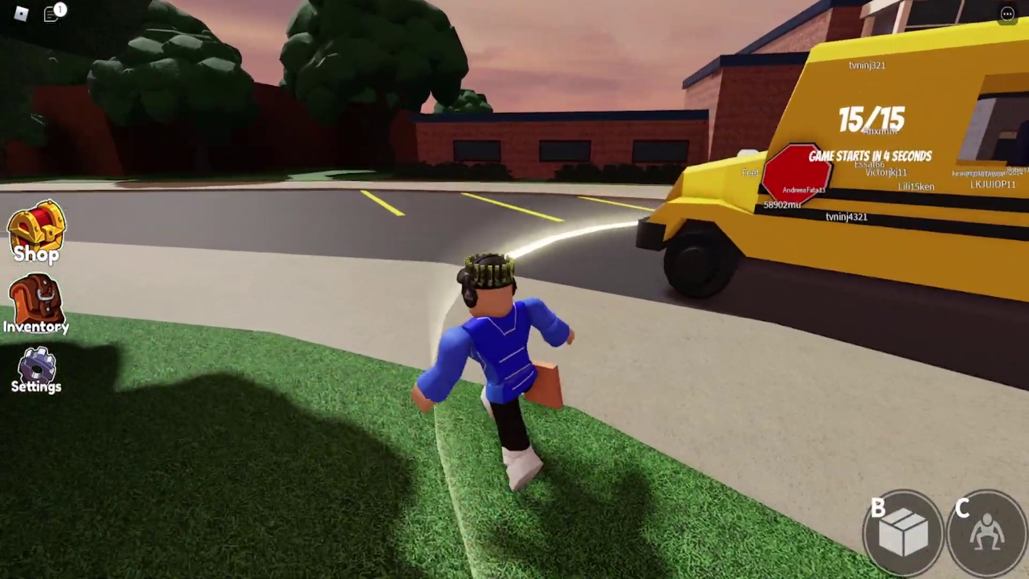
key("s")
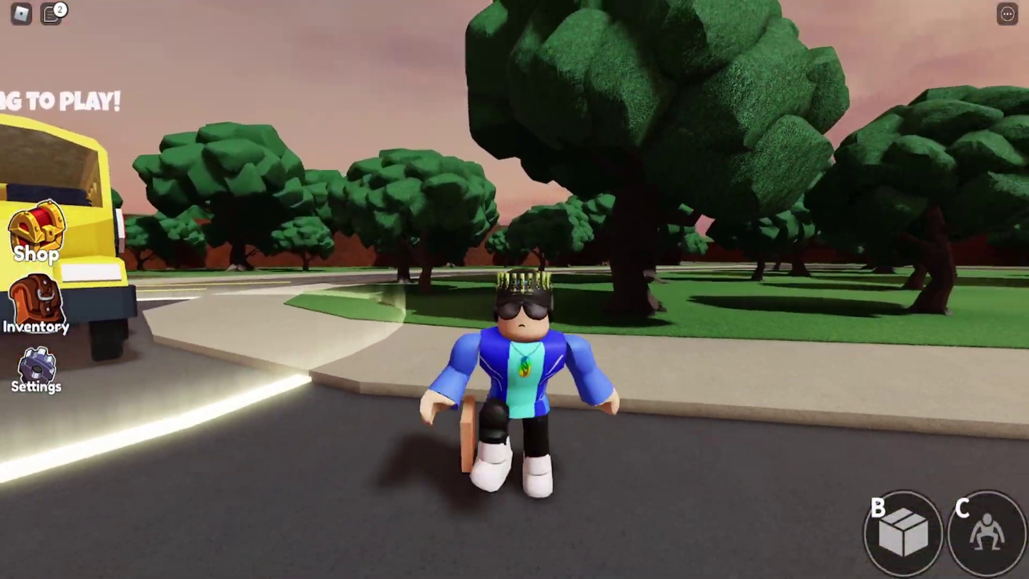
key("s")
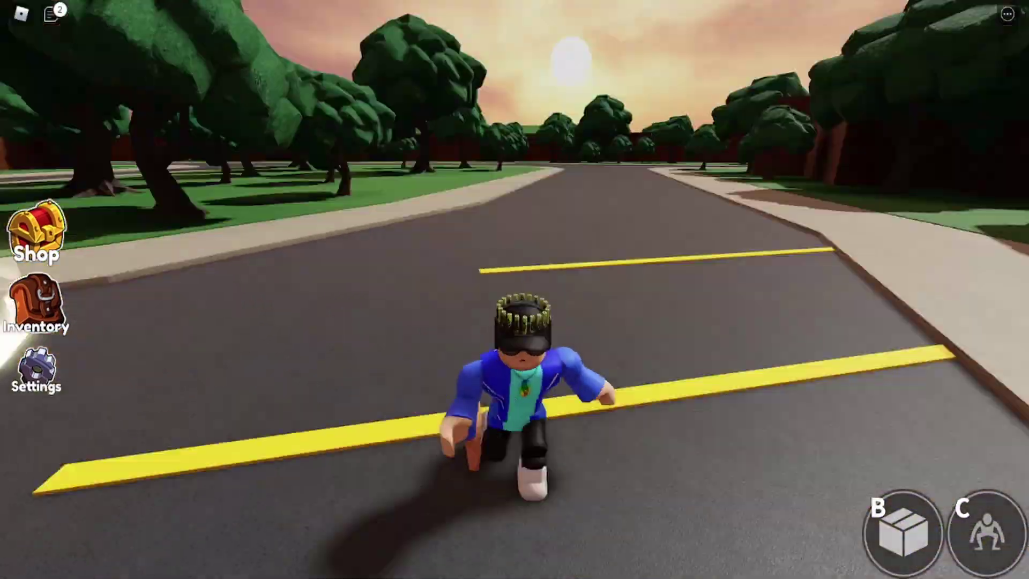
key("w")
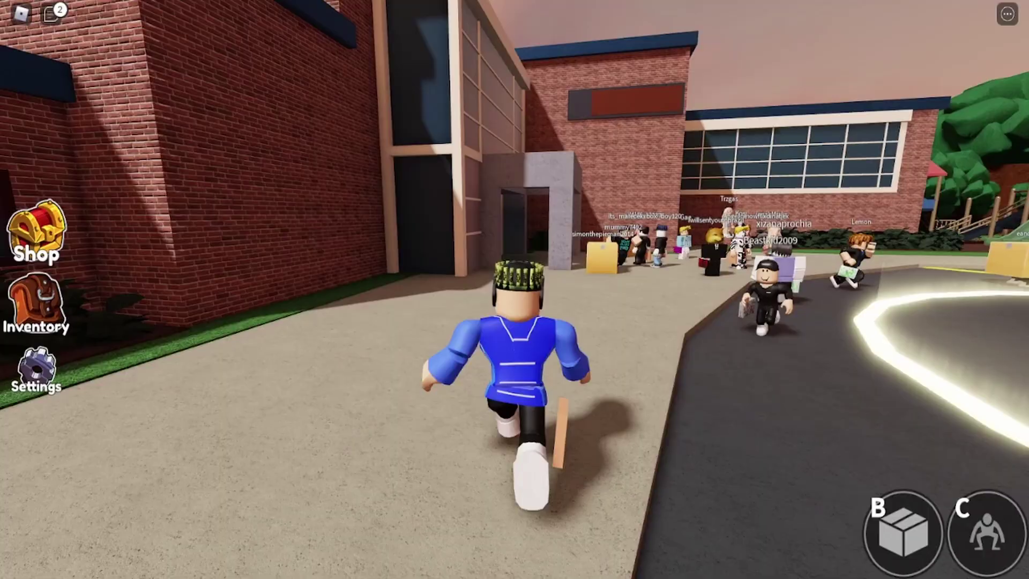
key("w")
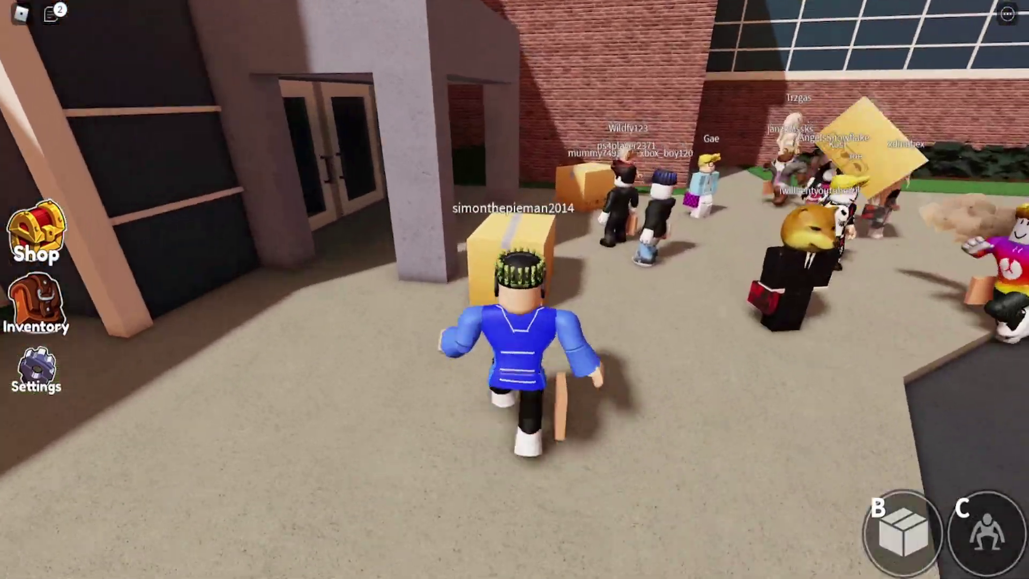
Step: Hide briefly in a cardboard box, then walk along the wall into the bus ring
key("b")
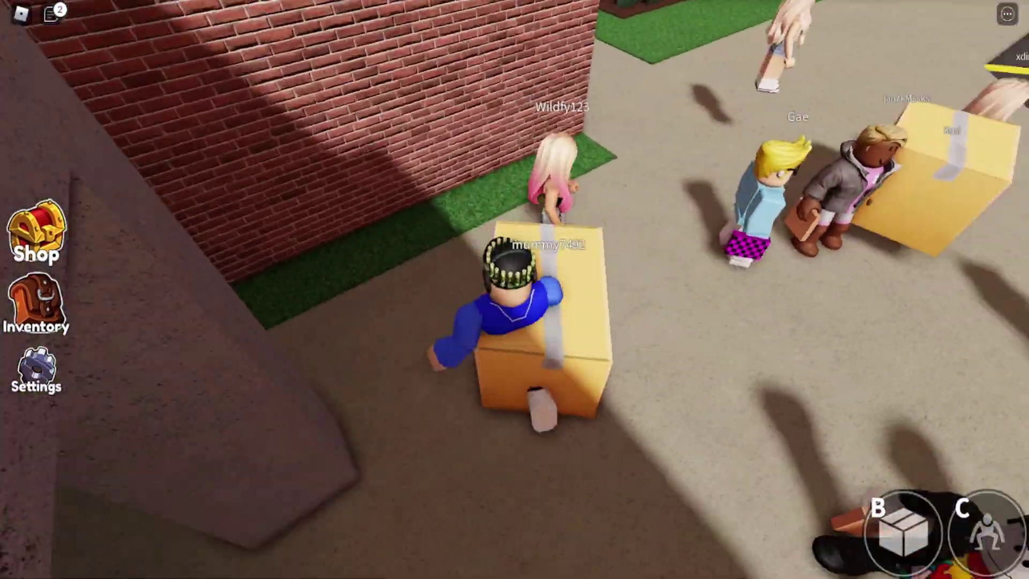
key("b")
key("w")
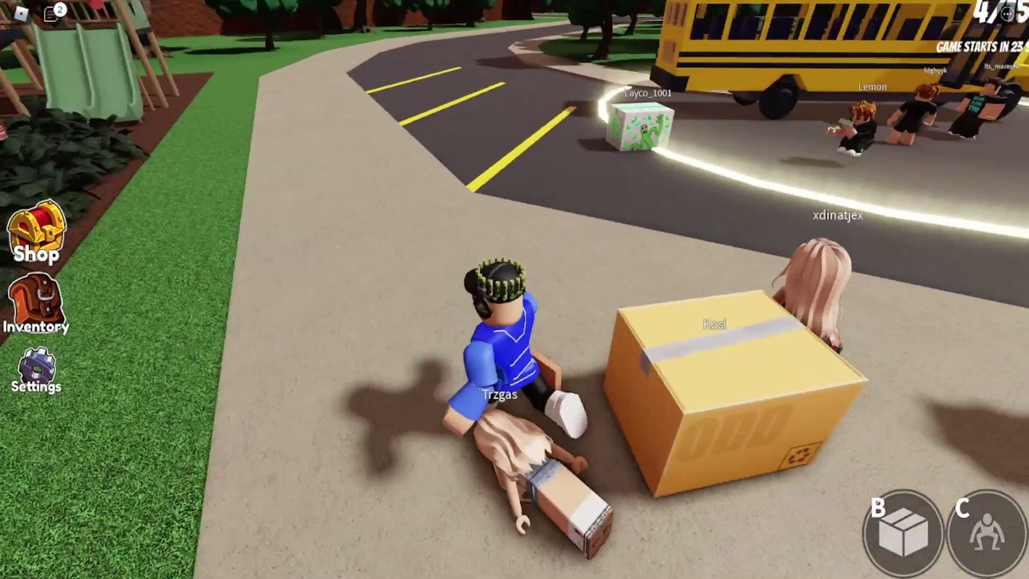
key("w")
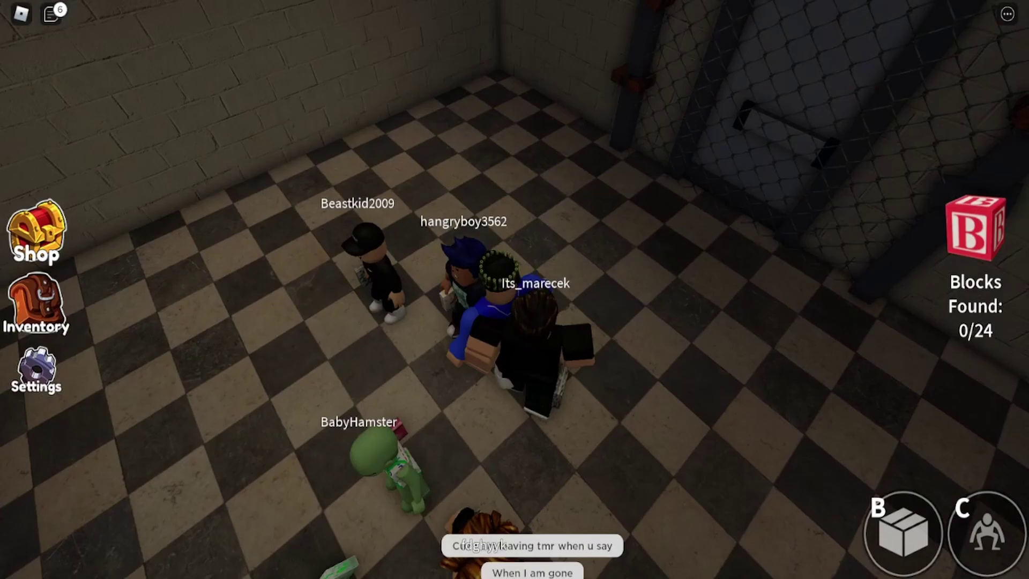
Step: Walk through Hemlock Woods past the numbered pads and down the hallways past the portrait
key("w")
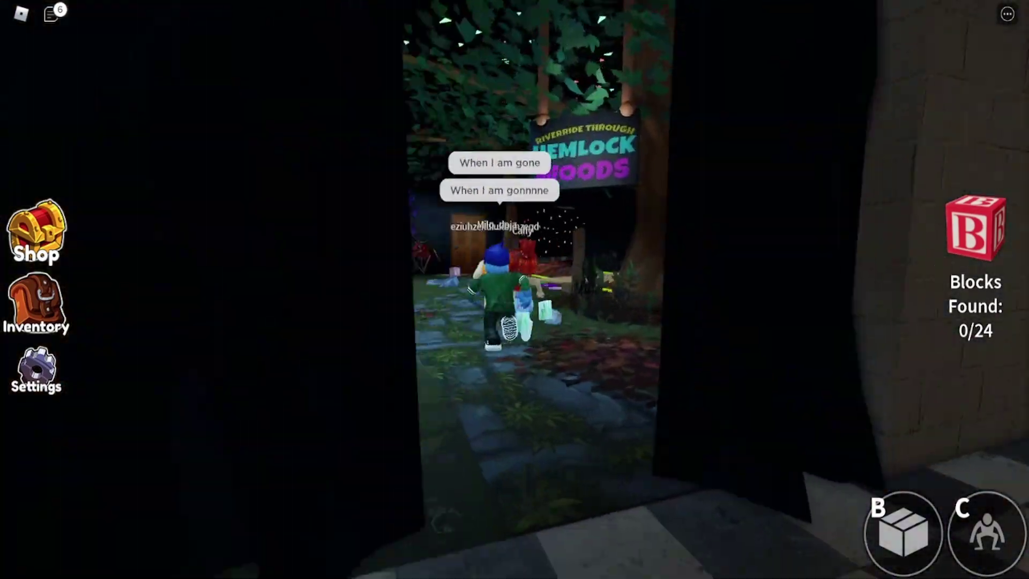
key("w")
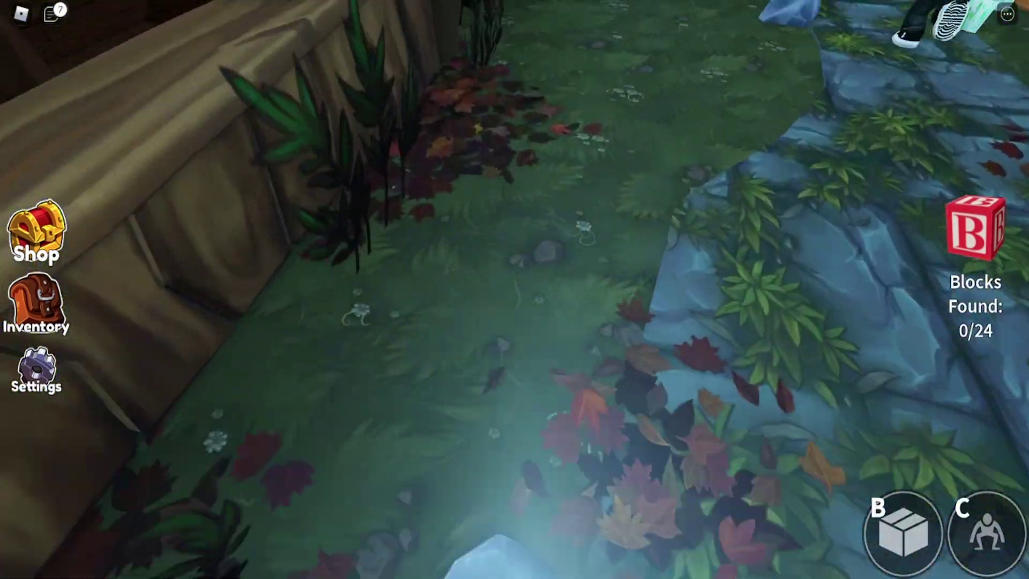
key("w")
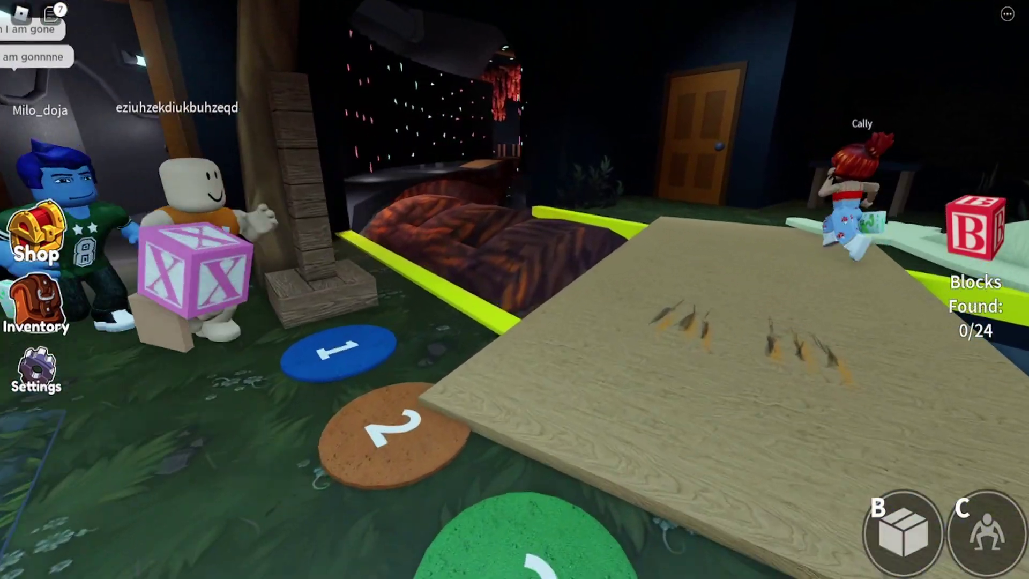
key("w")
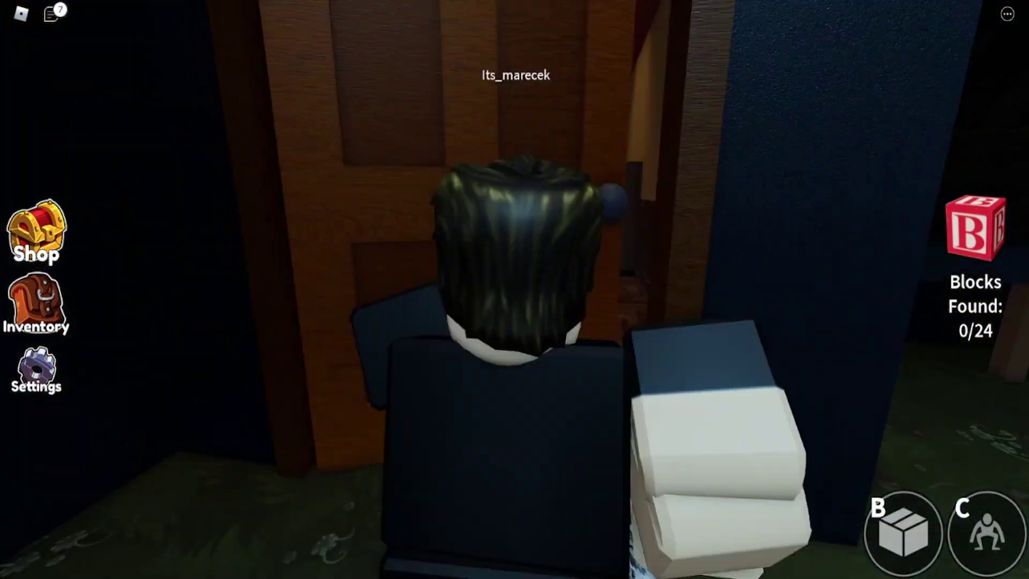
key("w")
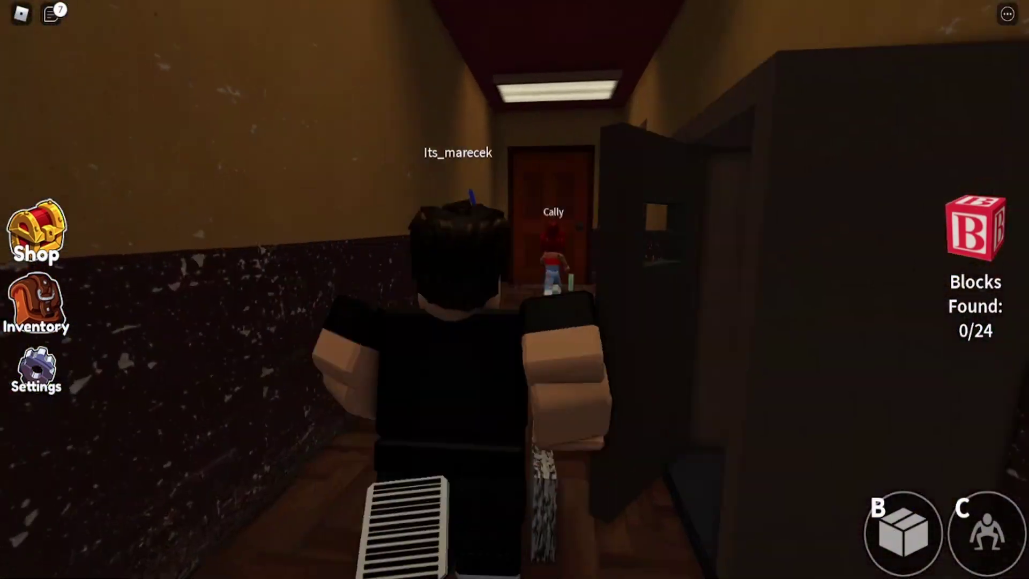
key("w")
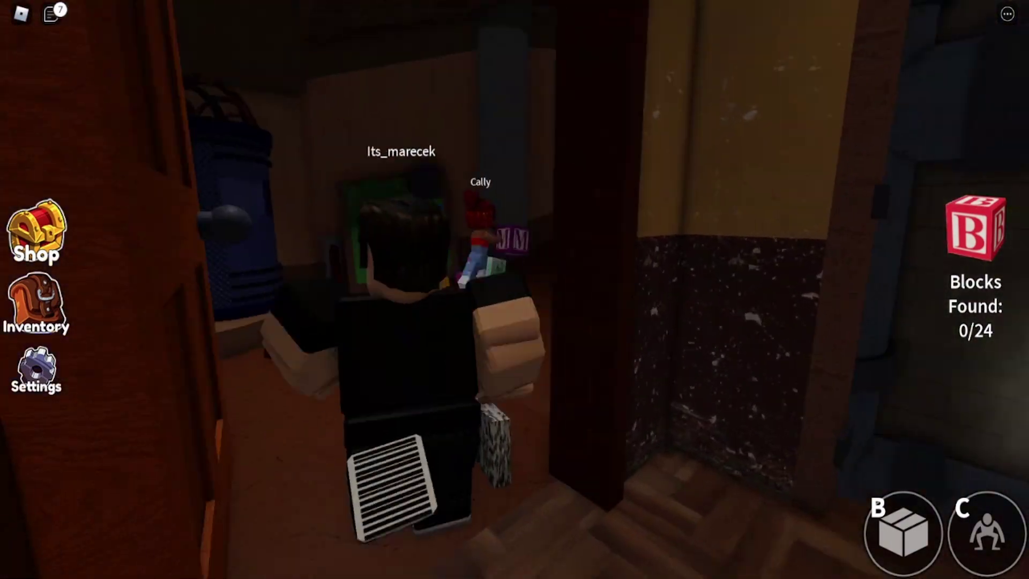
key("w")
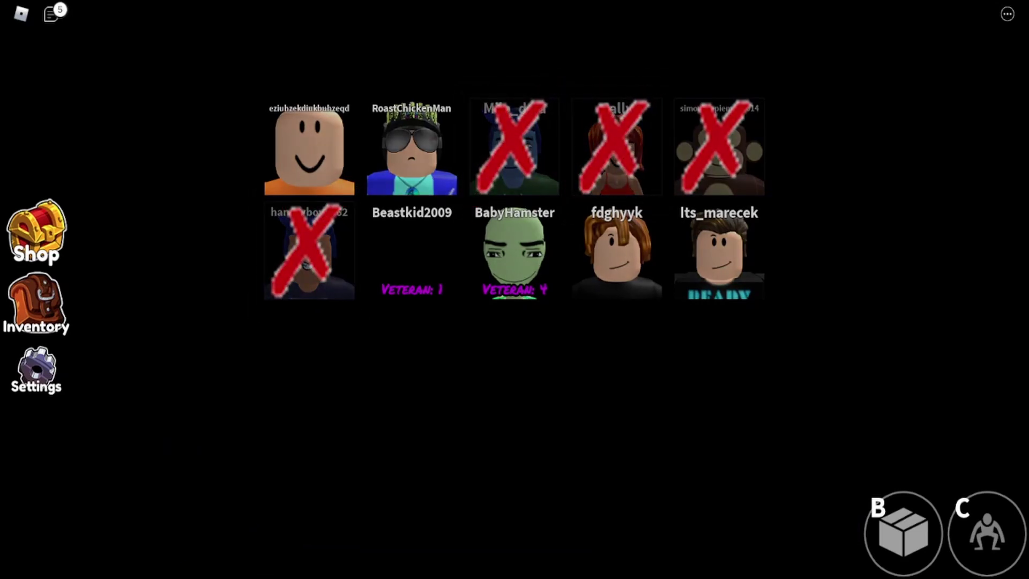
Step: Wait out the roster screen until the Green-is-awake cutscene starts the Food Packs night
key("w")
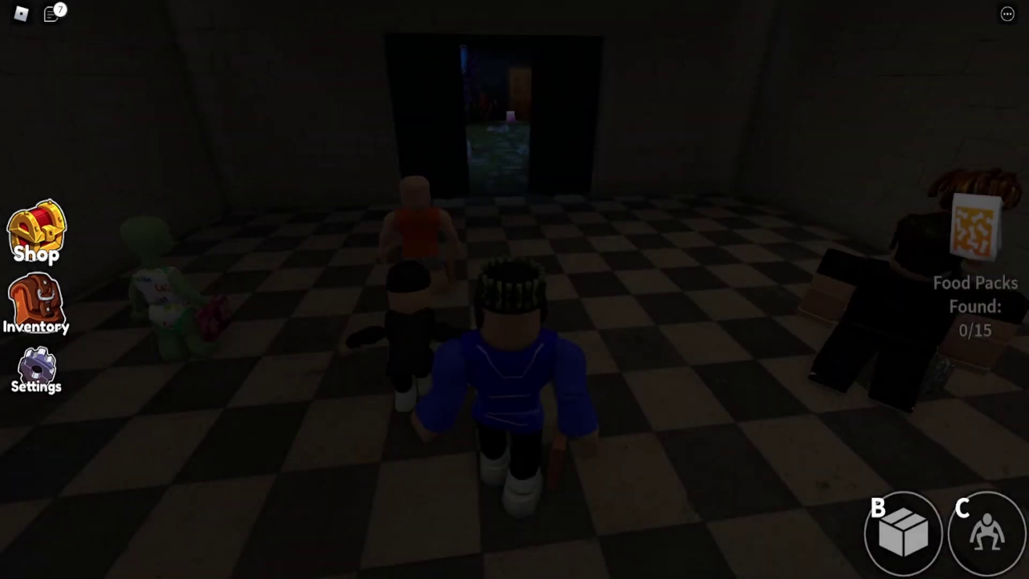
Step: Run into the dark corridor and hide in the cabinet until the countdown reads 3
key("w")
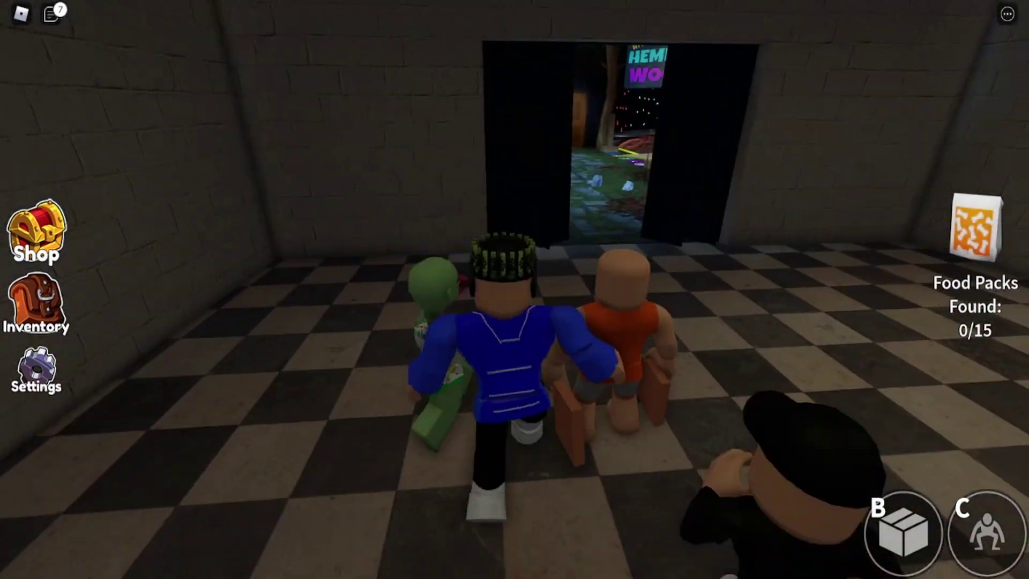
key("w")
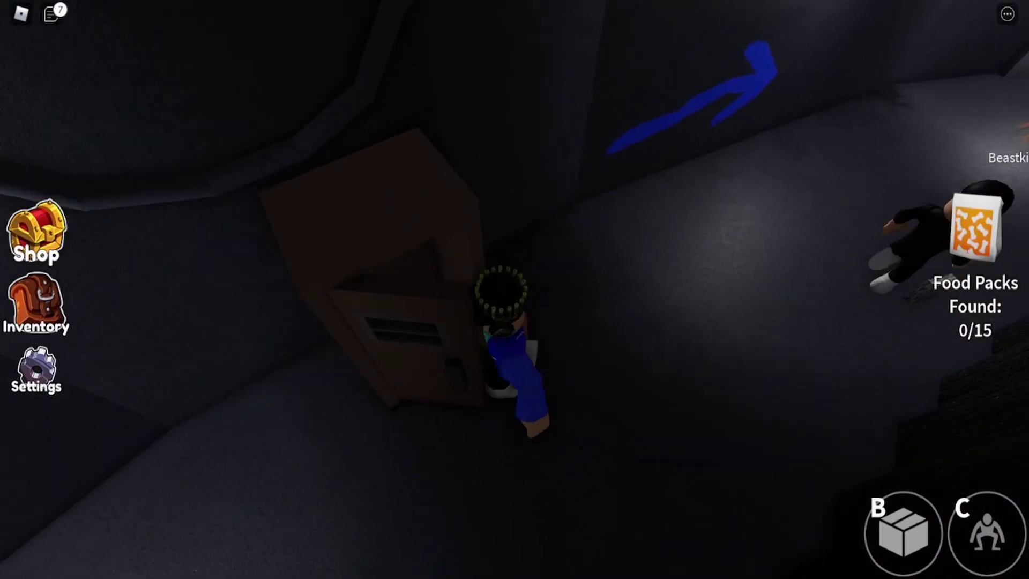
key("e")
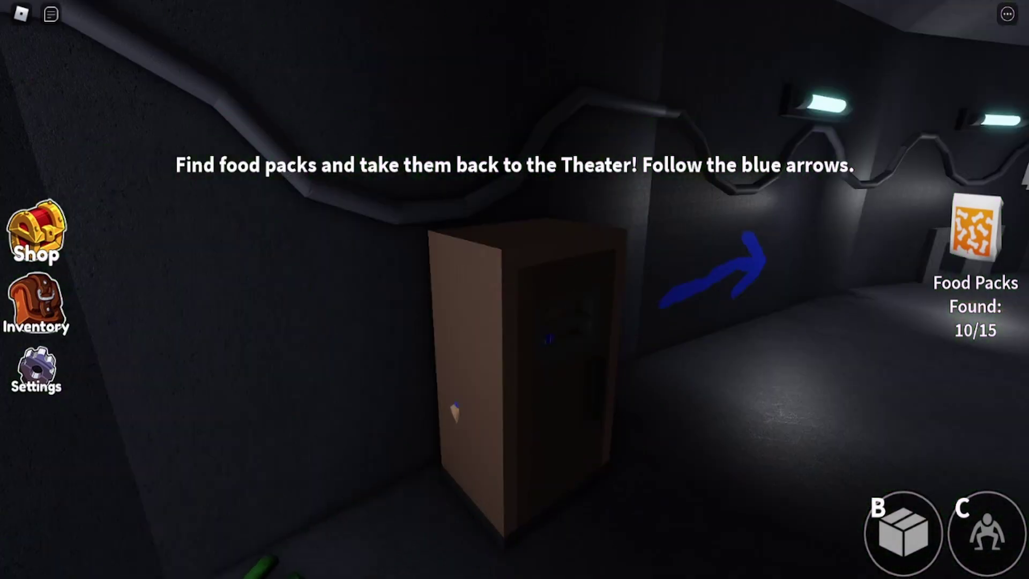
key("w")
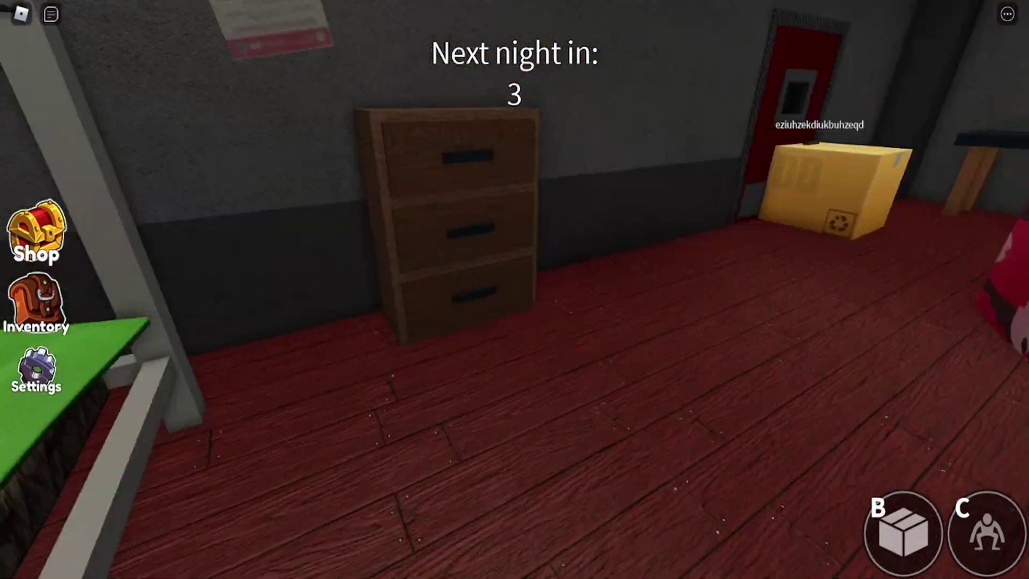
Step: Look around the room as the fuse night begins, then run toward the doorway
key("Right")
key("Right")
key("Right")
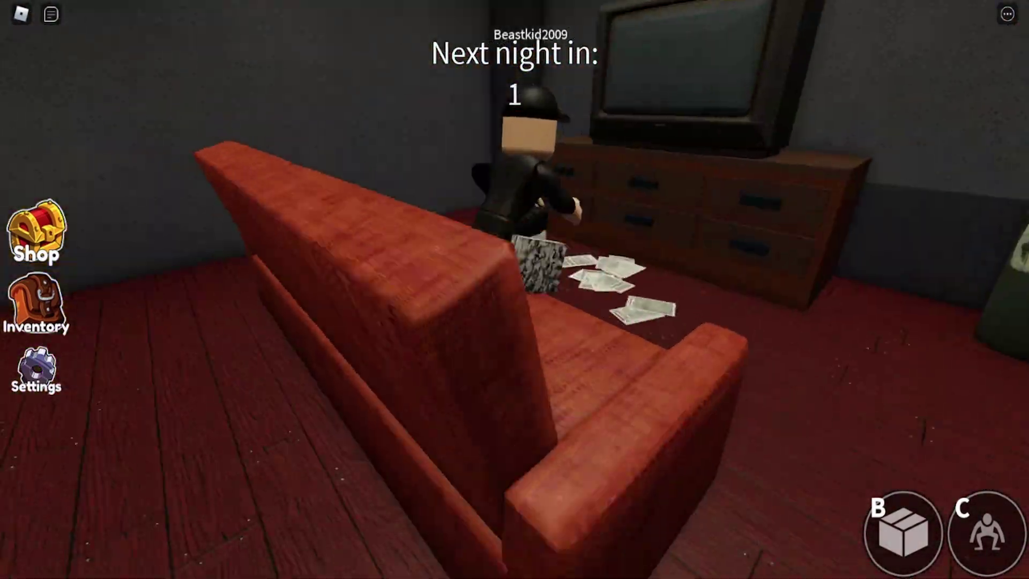
key("Right")
key("Right")
key("Right")
key("Page_Down")
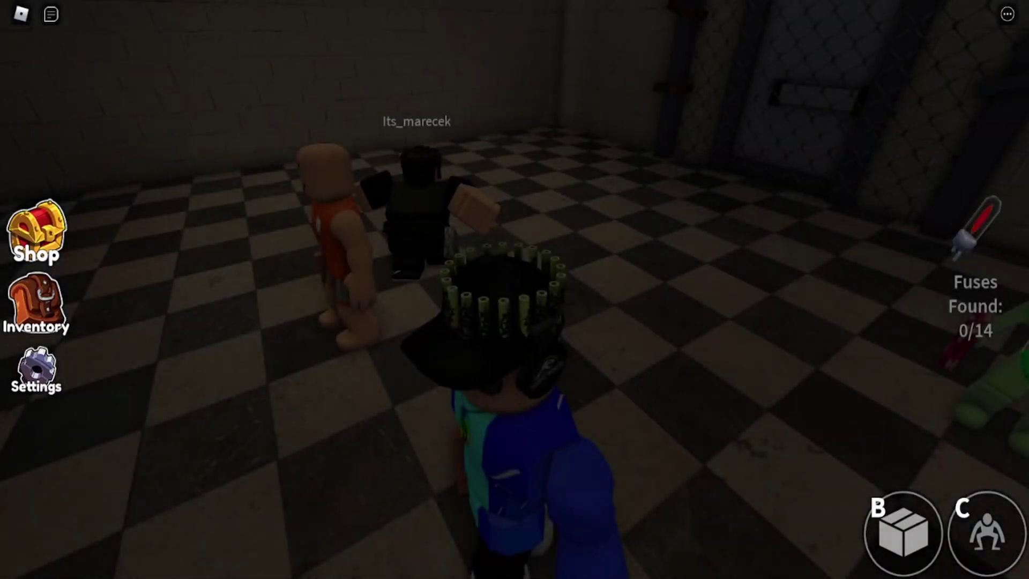
key("a")
key("s")
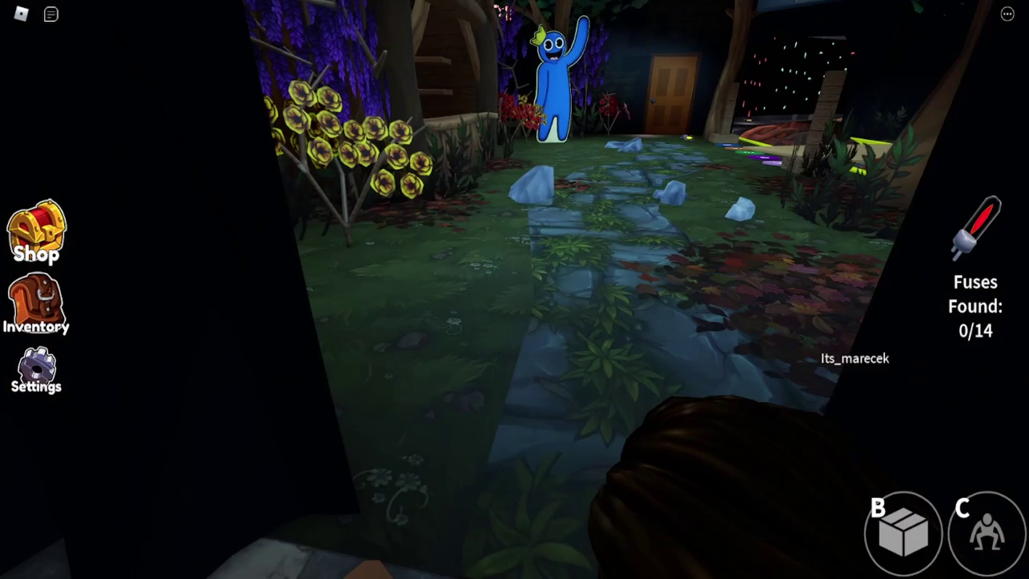
Step: Cross Hemlock Woods past the blue character and enter the grey corridor by the fuse
key("Left")
key("Right")
key("Right")
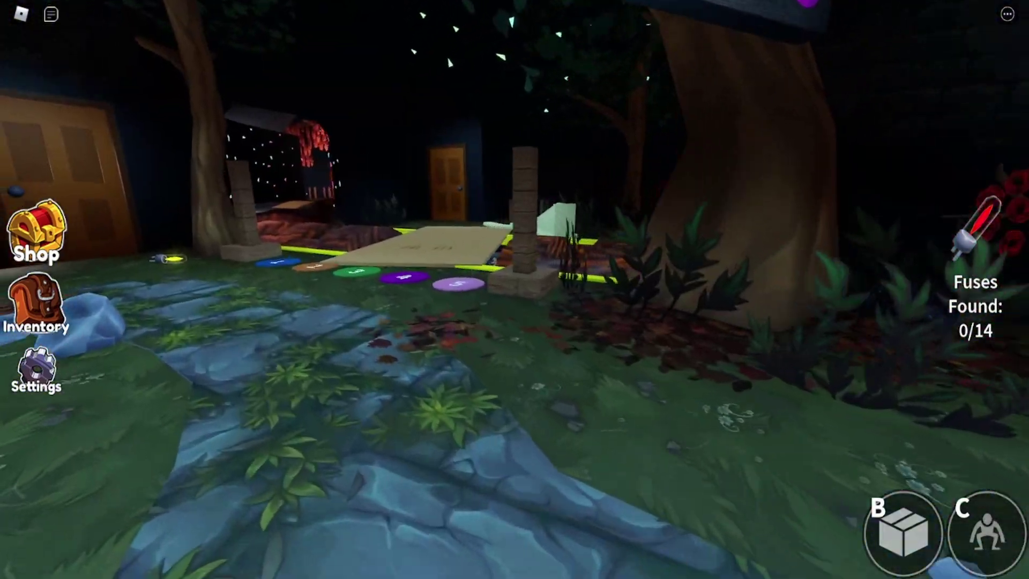
key("Left")
key("w")
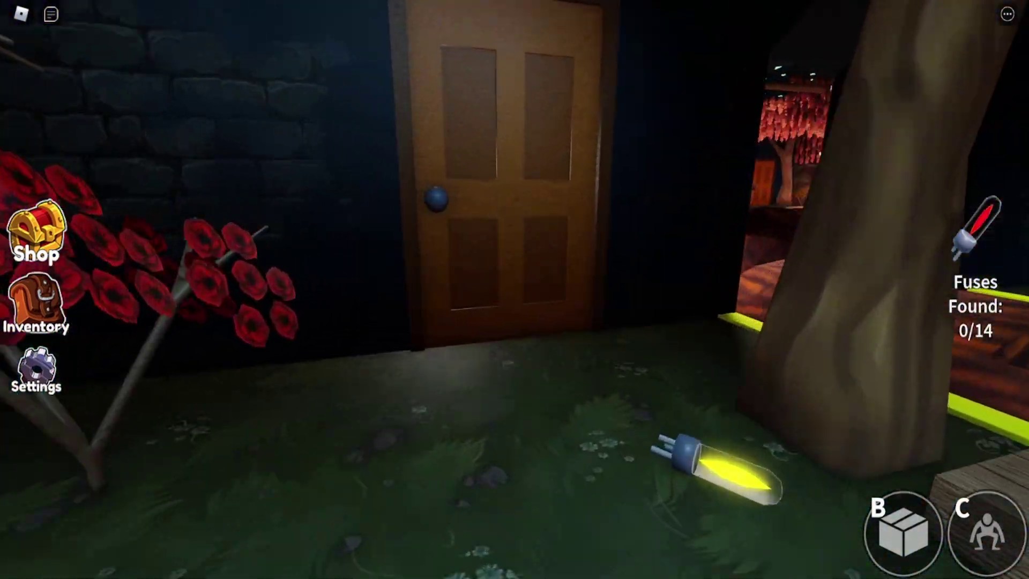
key("w")
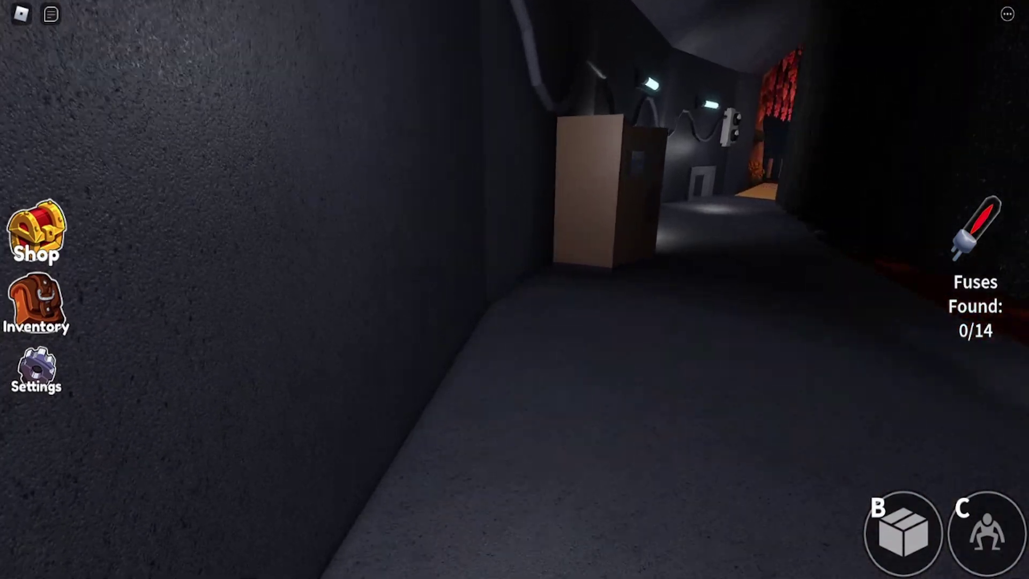
Step: Walk down the corridor and hide inside the cabinet with fuses at 6/14
key("w")
key("Left")
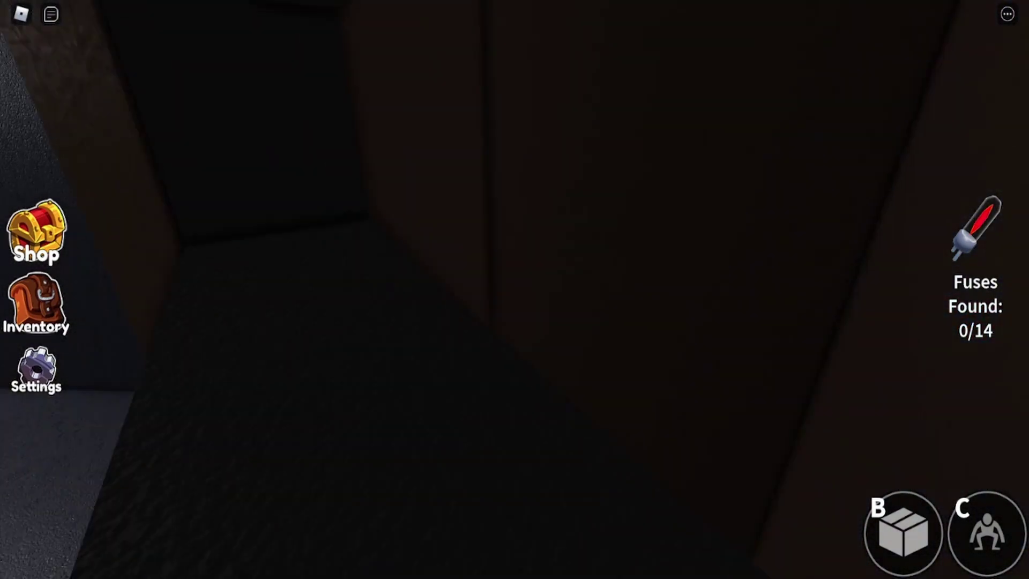
key("w")
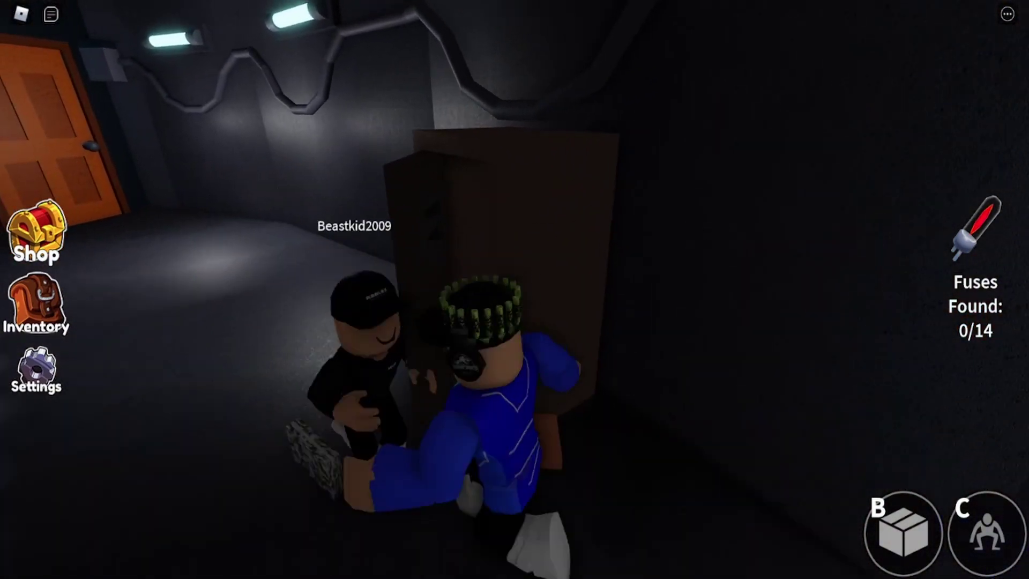
key("e")
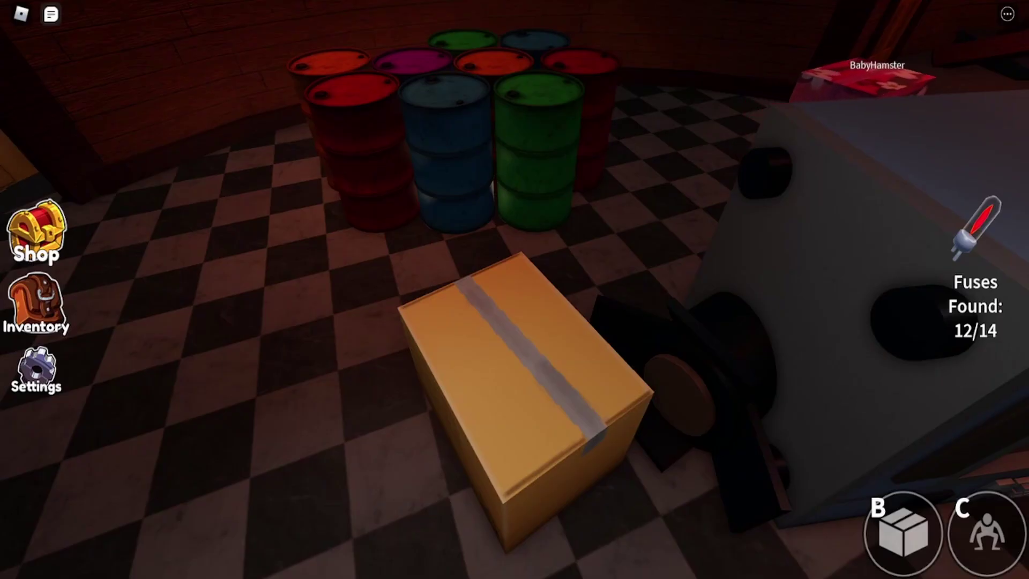
Step: Steer the box between the green barrel and the light-board stage
key("w")
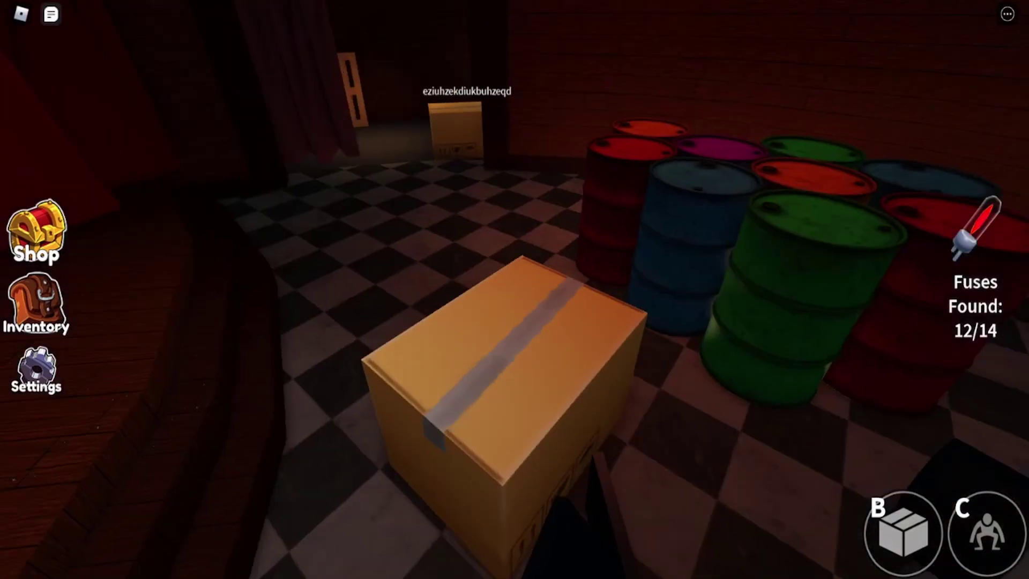
key("a")
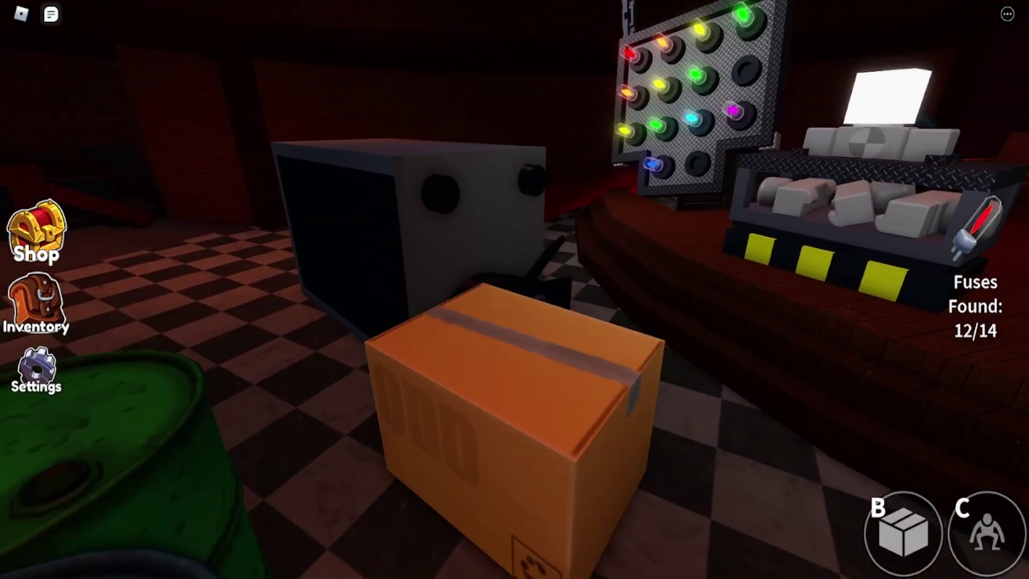
key("a")
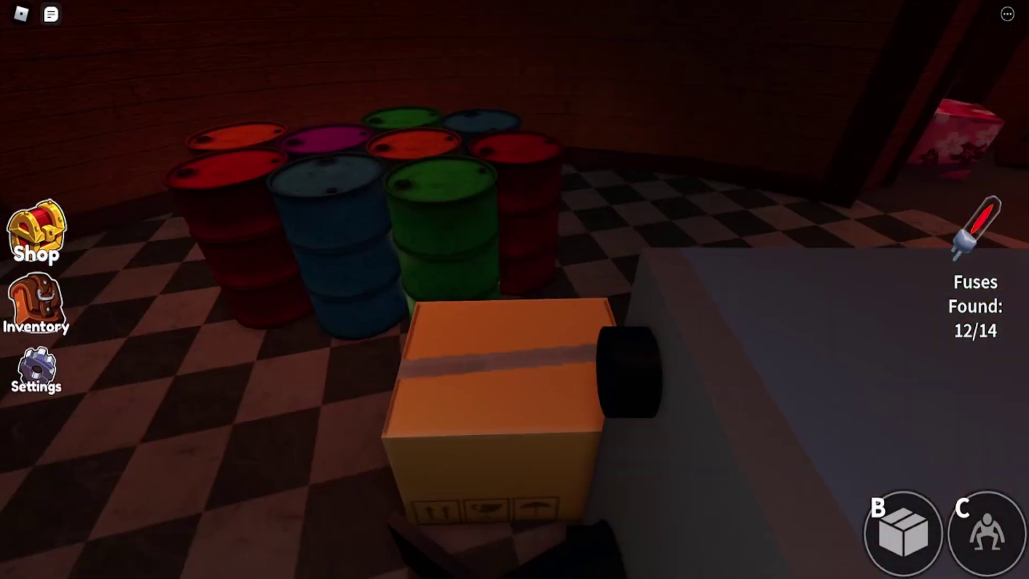
key("d")
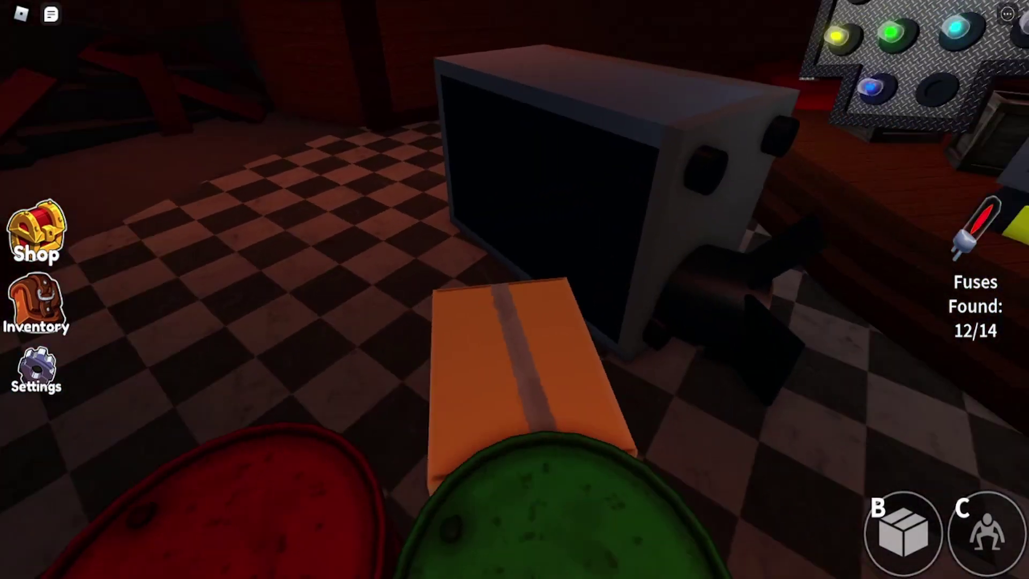
key("w")
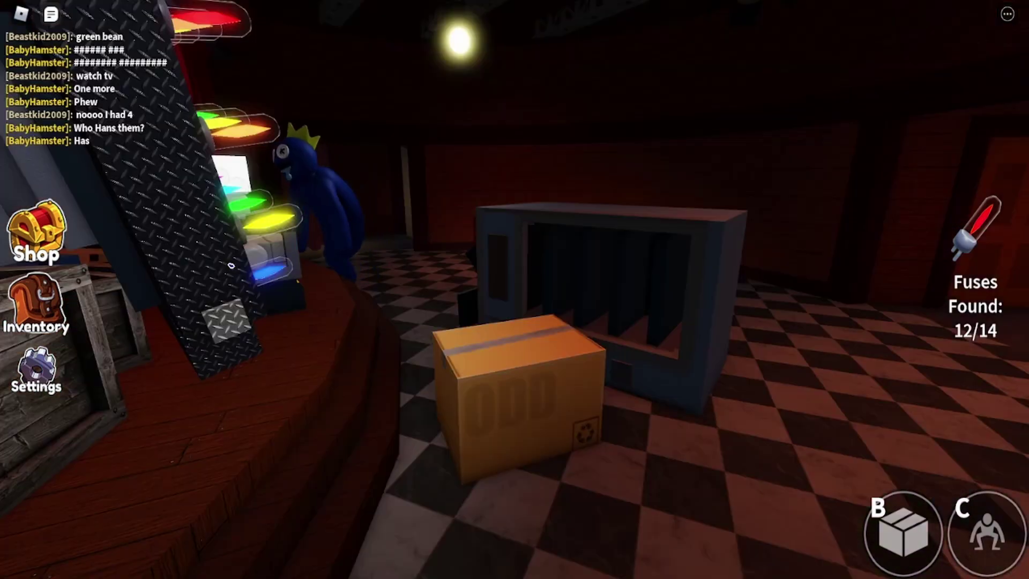
Step: Circle the box around the light board as fuses found reach 12/14
key("w")
key("w")
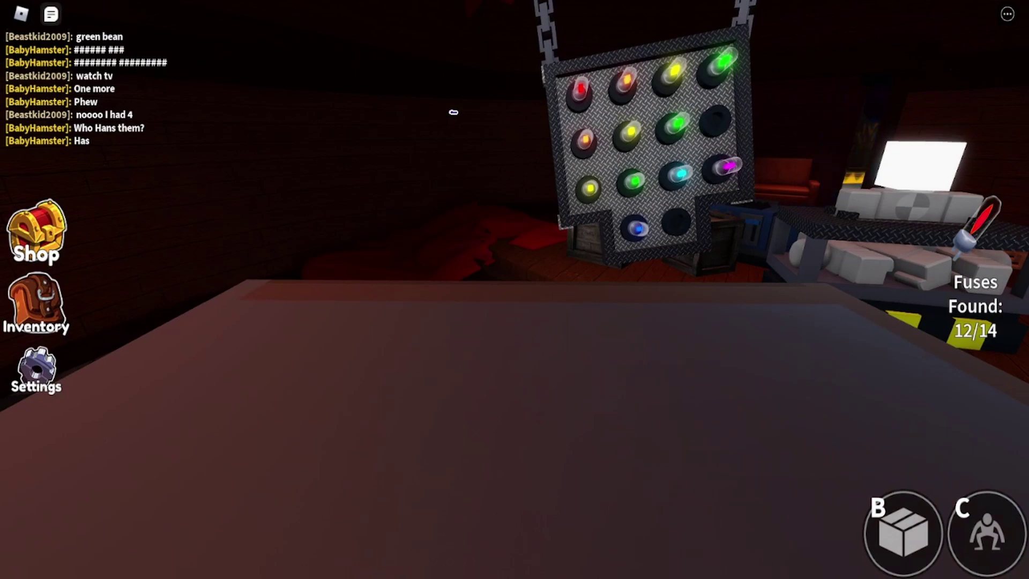
key("w")
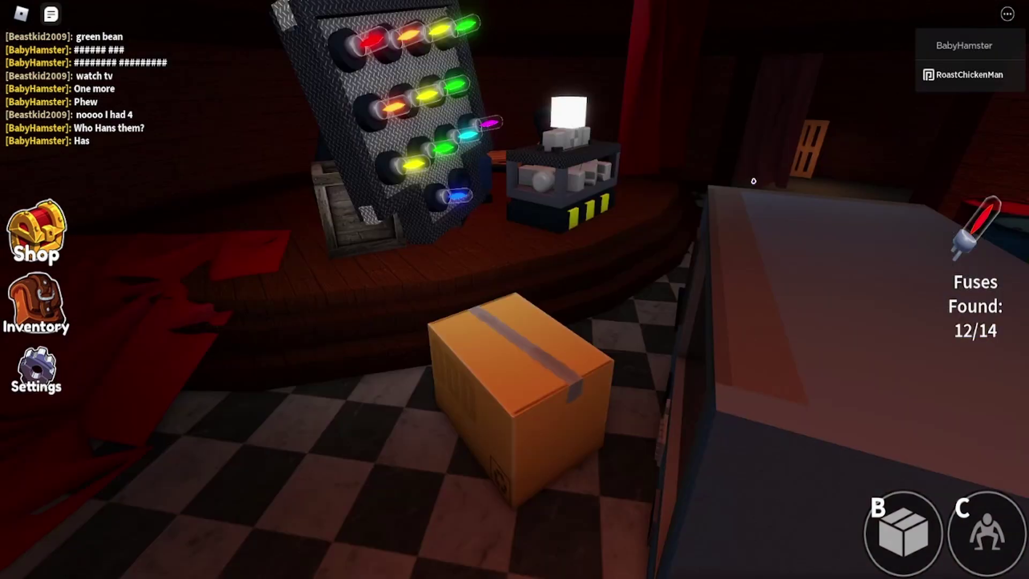
key("w")
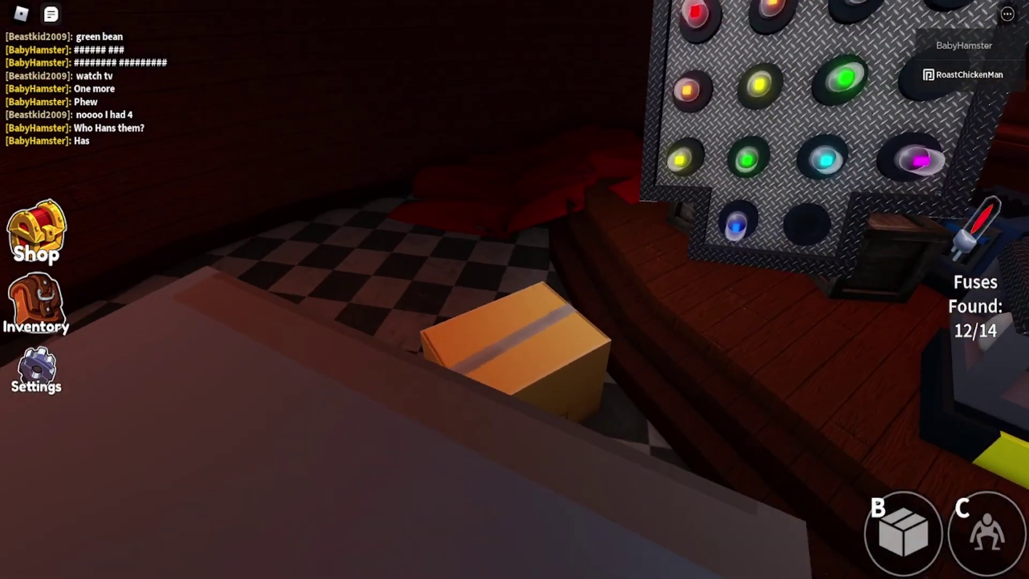
key("w")
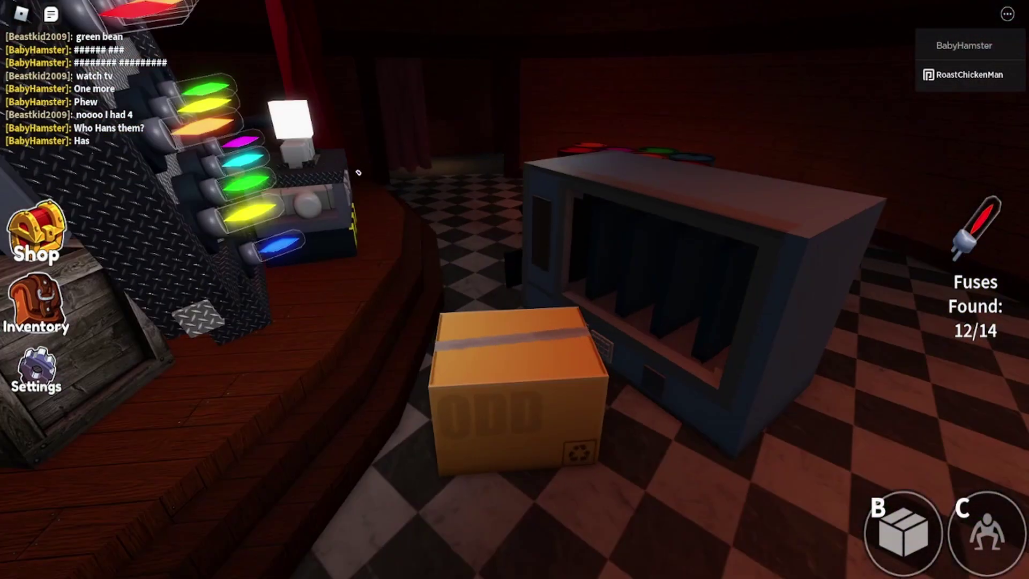
key("w")
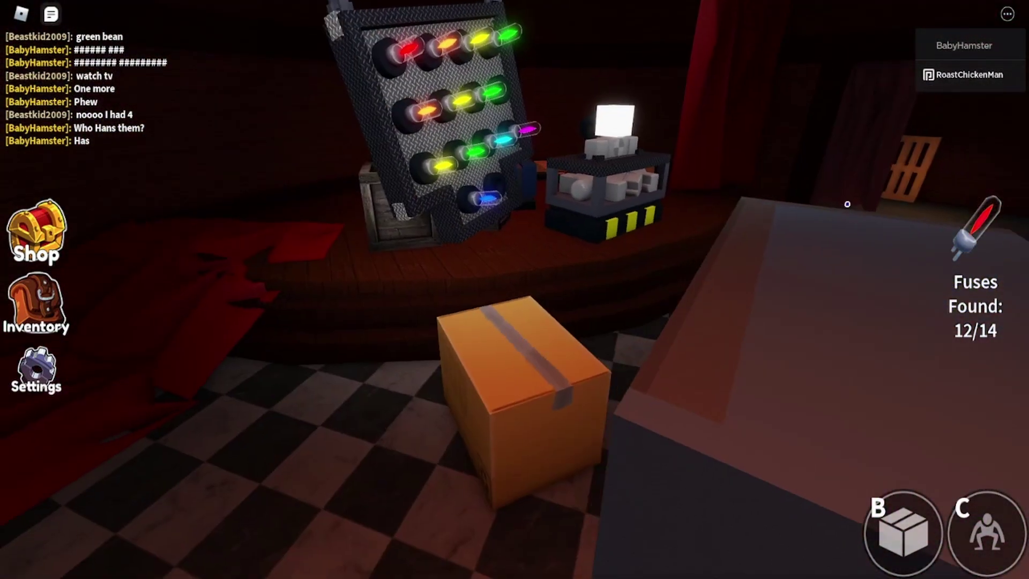
key("w")
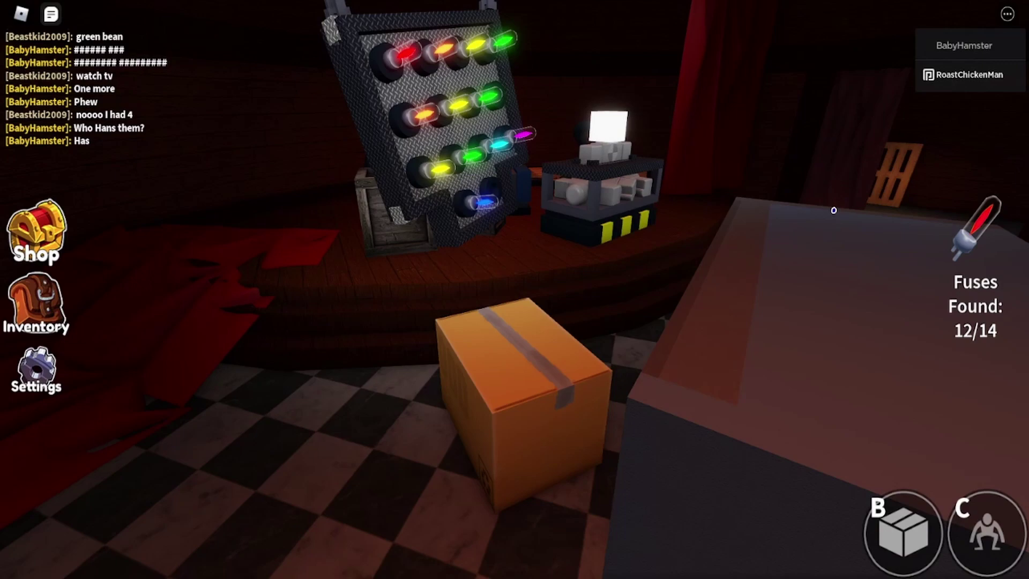